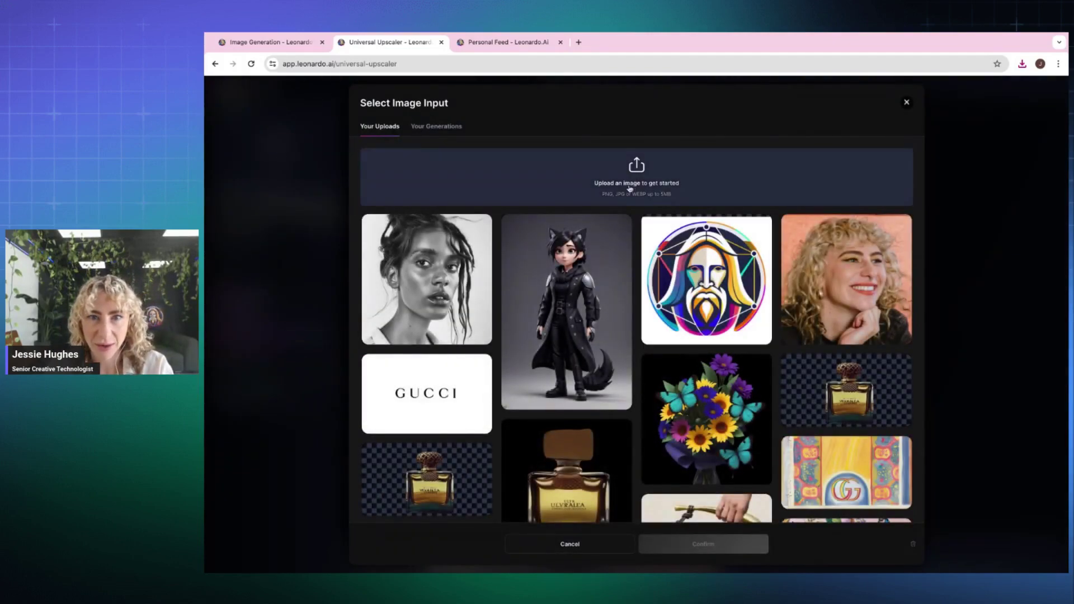
# Step: Dismiss the Select Image Input dialog to return to the empty upscaler page
pyautogui.click(252, 142)
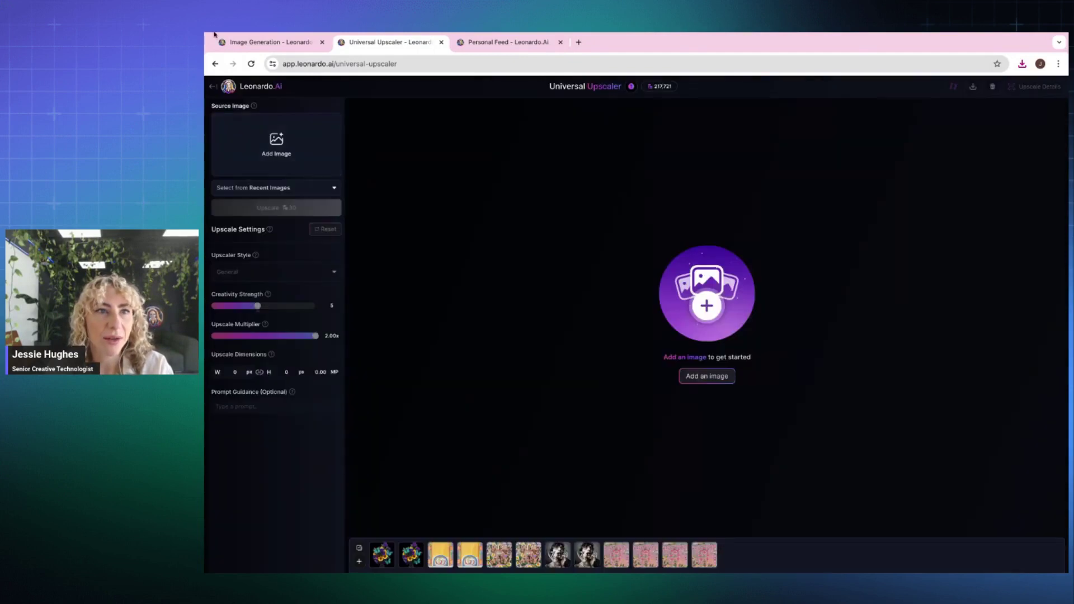
# Step: Keep the General upscaler style and open the butterfly bouquet upscale from the history strip
pyautogui.click(214, 33)
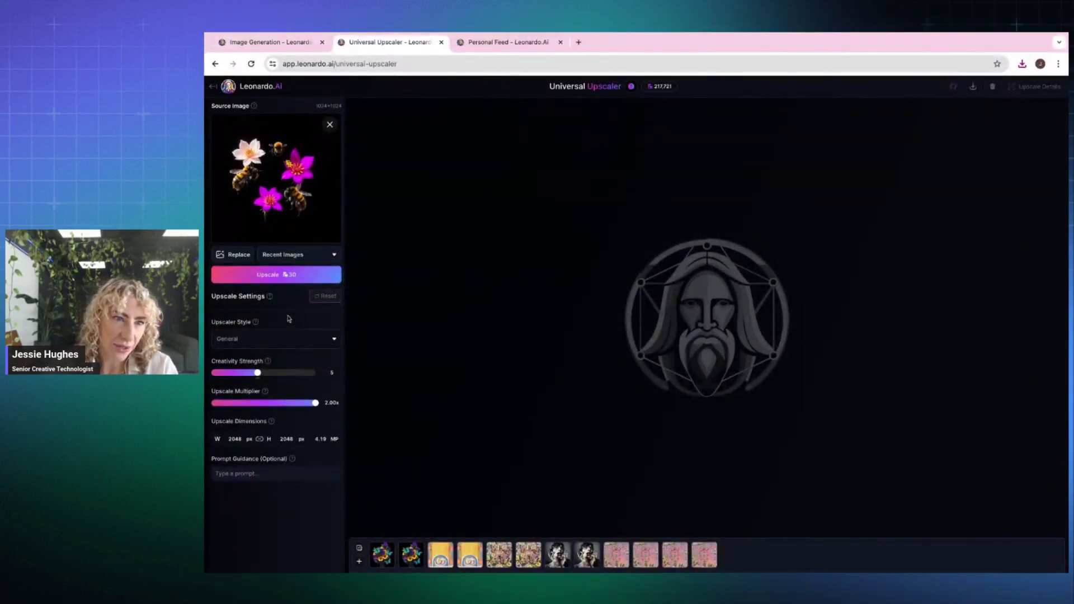
pyautogui.click(283, 345)
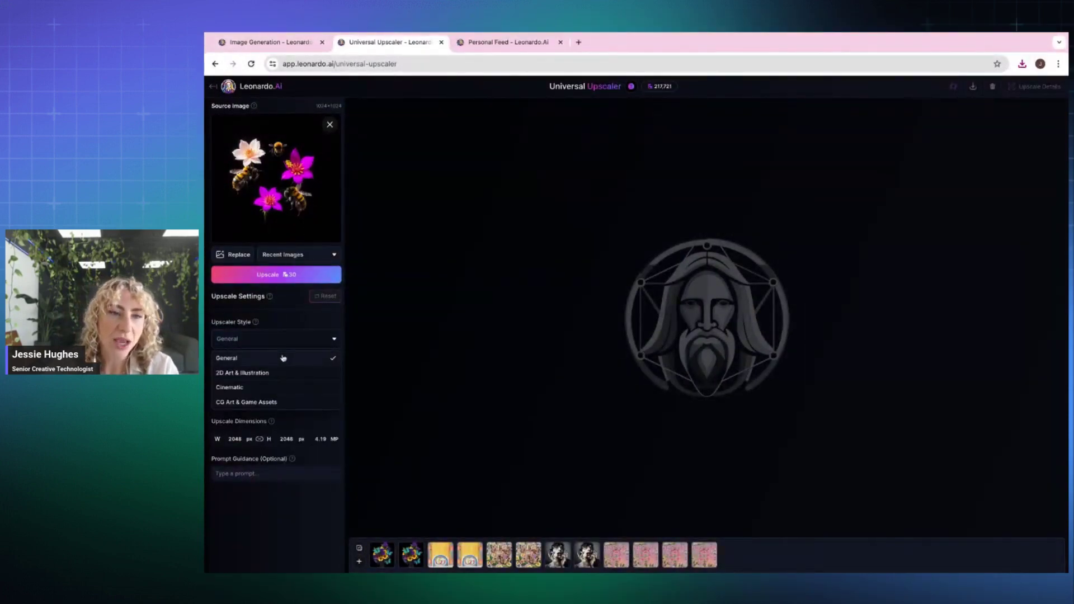
pyautogui.click(313, 350)
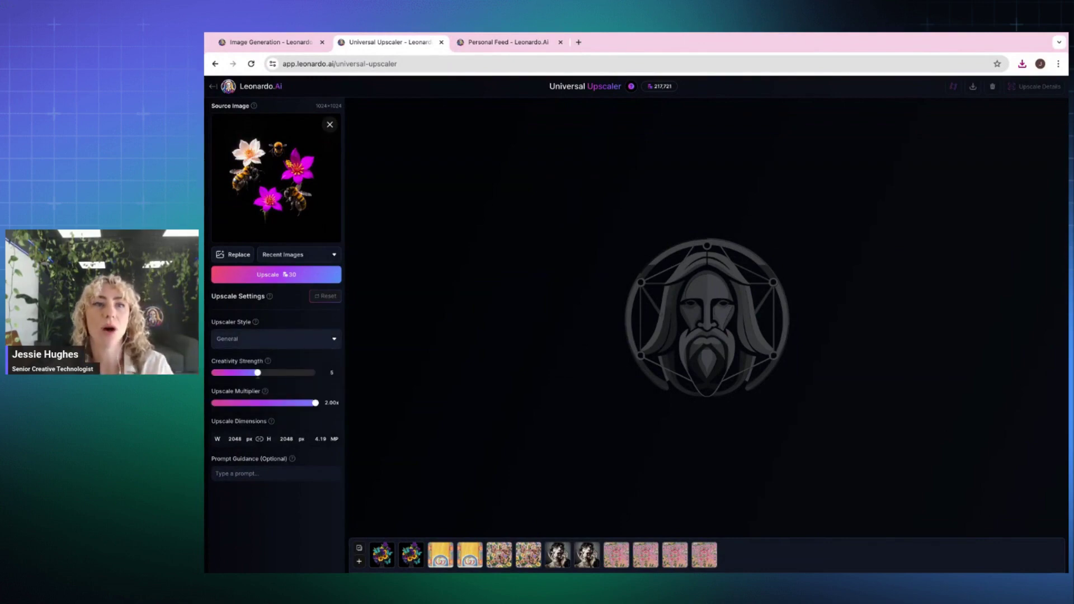
pyautogui.click(412, 556)
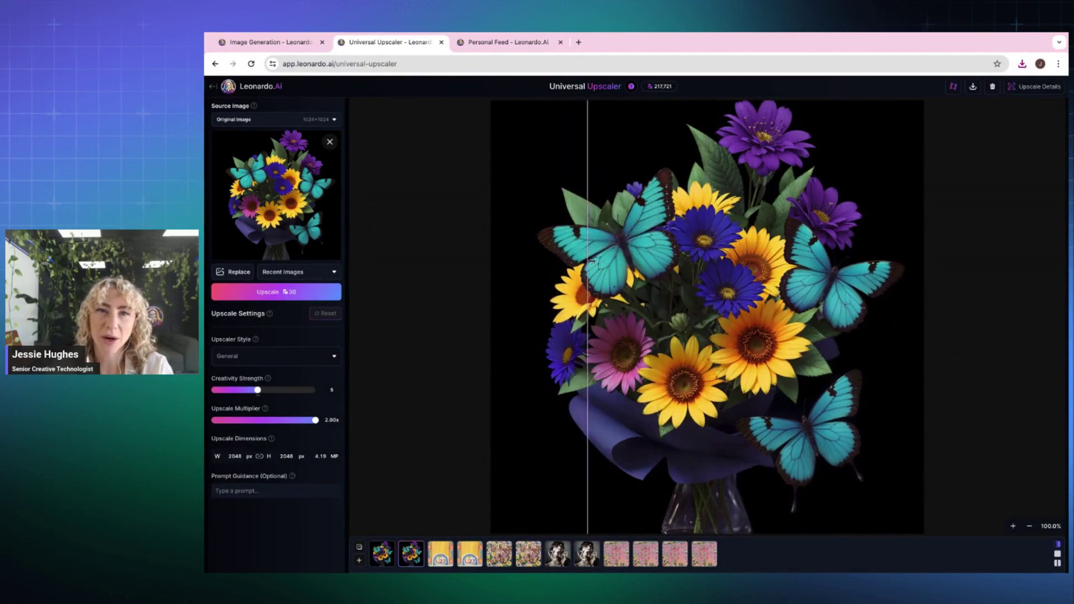
# Step: Zoom to about 365% on a turquoise butterfly wing to compare original and upscaled detail
pyautogui.scroll(5, 625, 257)
pyautogui.scroll(-5, 653, 247)
pyautogui.scroll(3, 653, 247)
pyautogui.scroll(3, 653, 247)
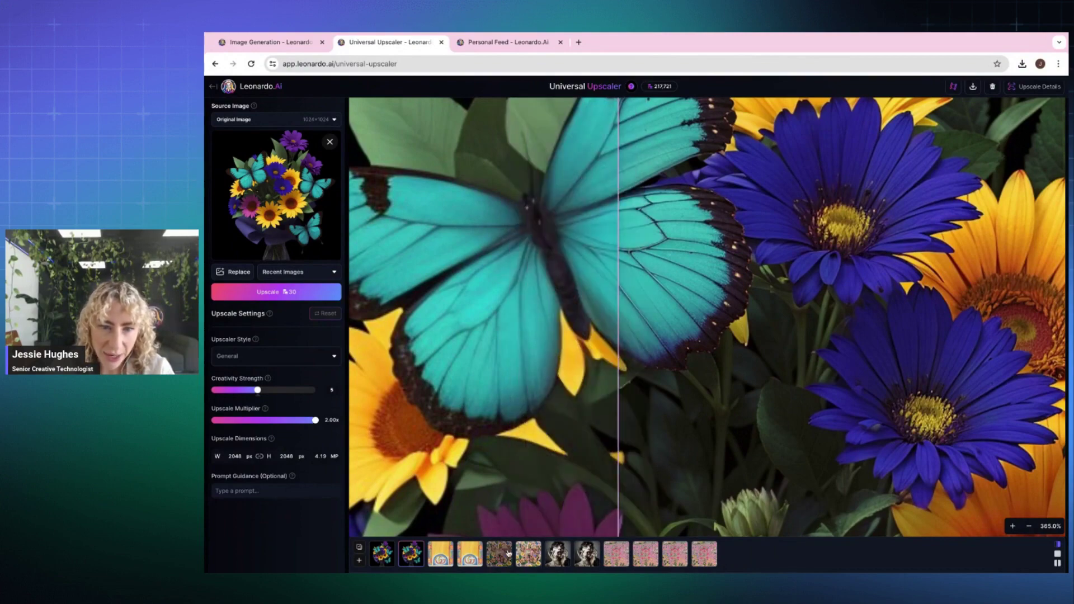
# Step: Open the pink perfume-bottle upscale and zoom to about 146% around the bottle
pyautogui.click(529, 554)
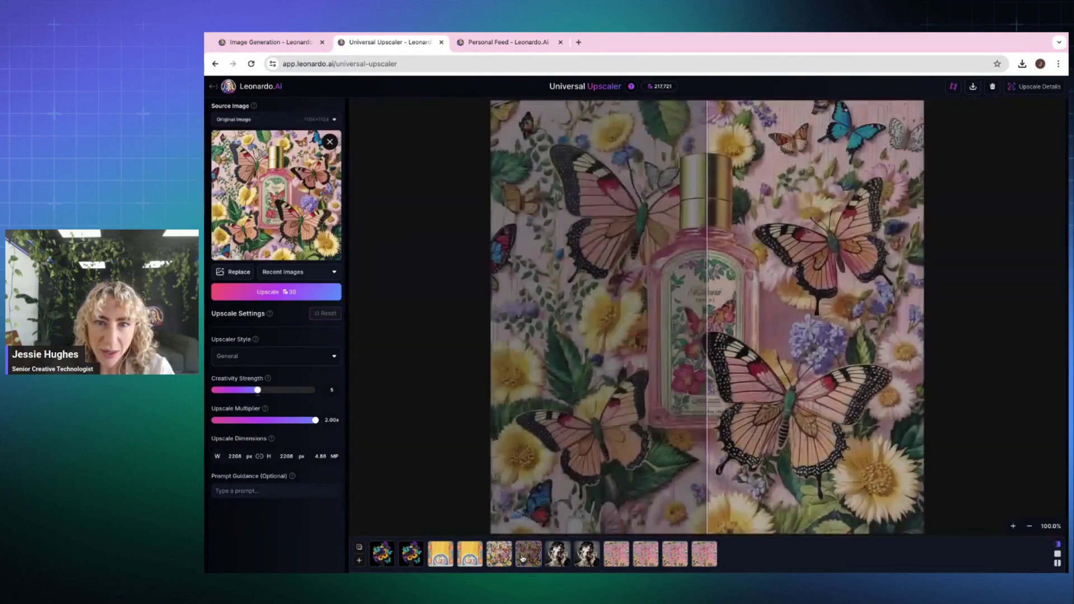
pyautogui.scroll(5, 587, 336)
pyautogui.scroll(-5, 591, 280)
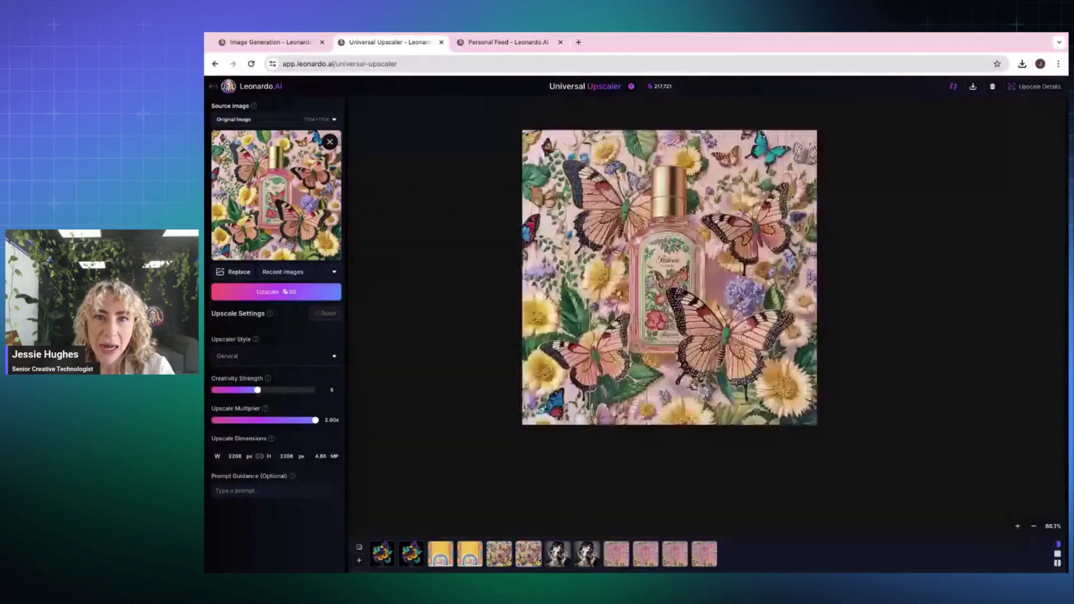
pyautogui.scroll(3, 590, 195)
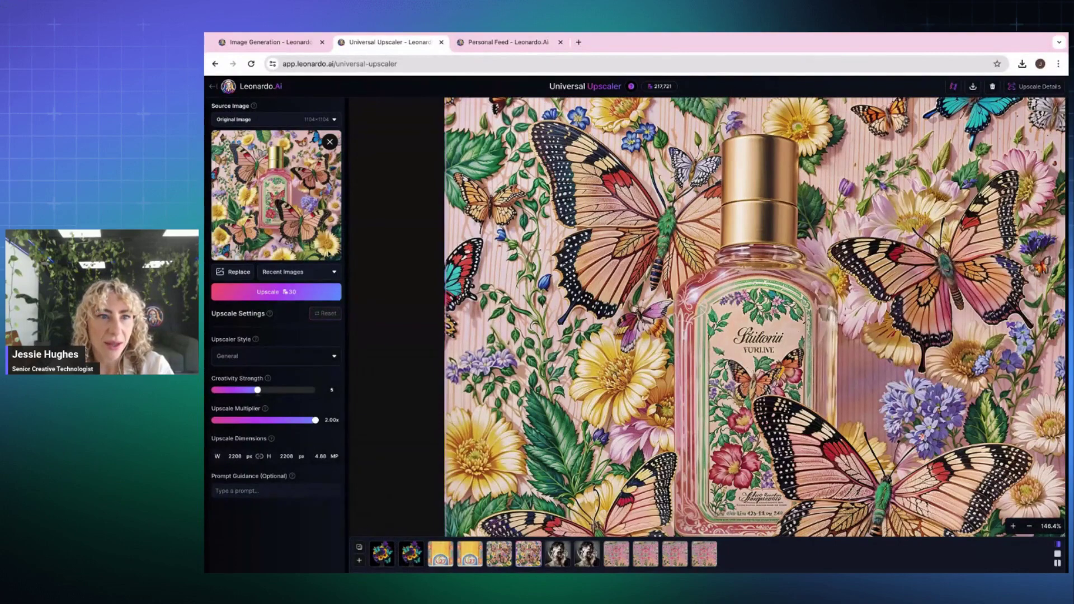
# Step: Set the bee-and-flowers picture from Recent Images as the Source Image and show the Upscaler Style choices
pyautogui.click(334, 272)
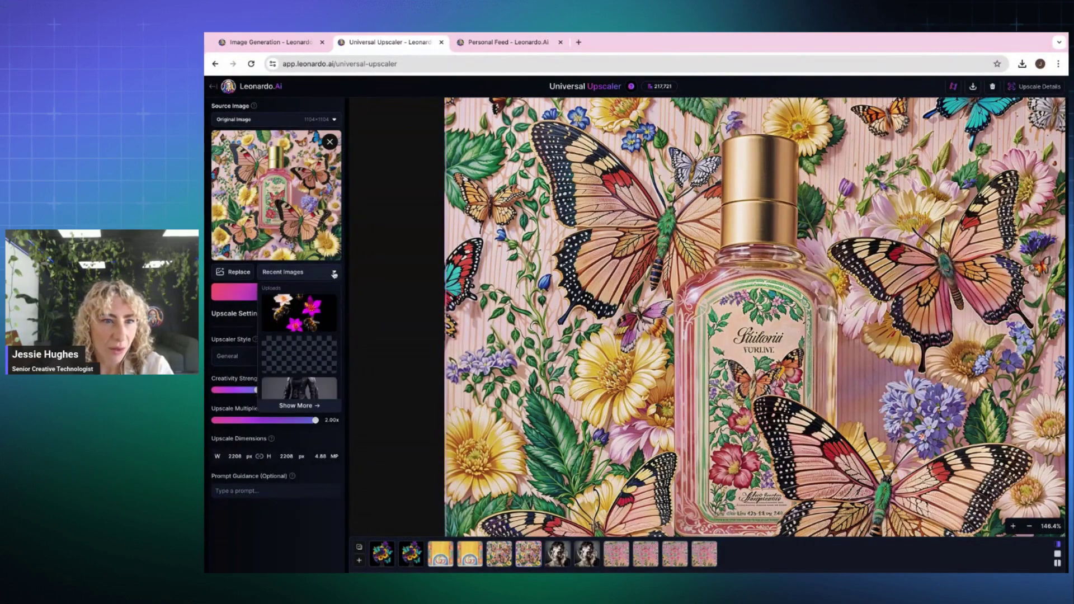
pyautogui.click(309, 299)
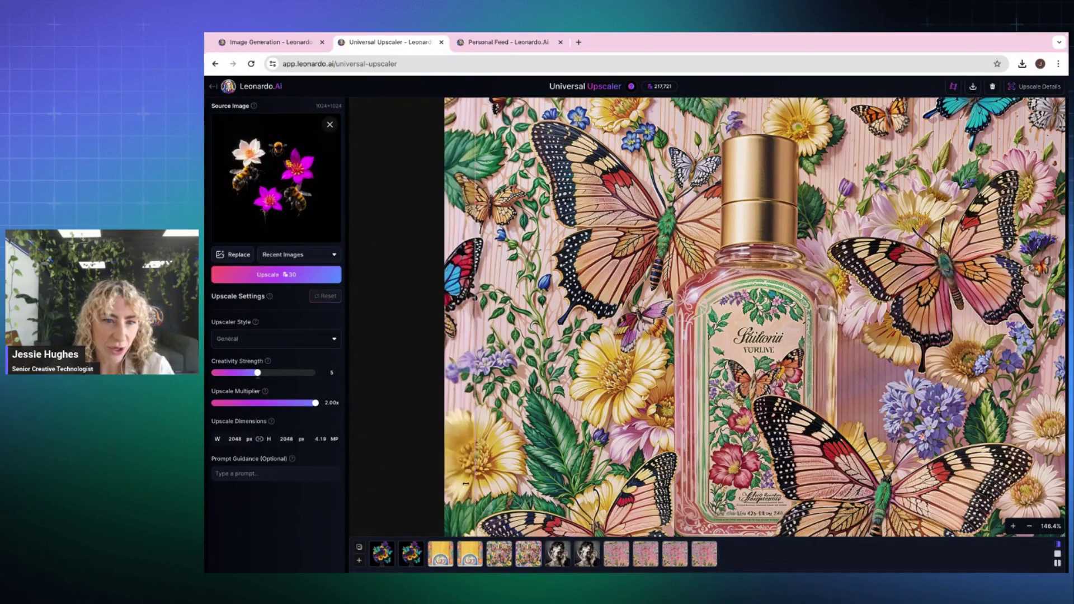
pyautogui.click(383, 554)
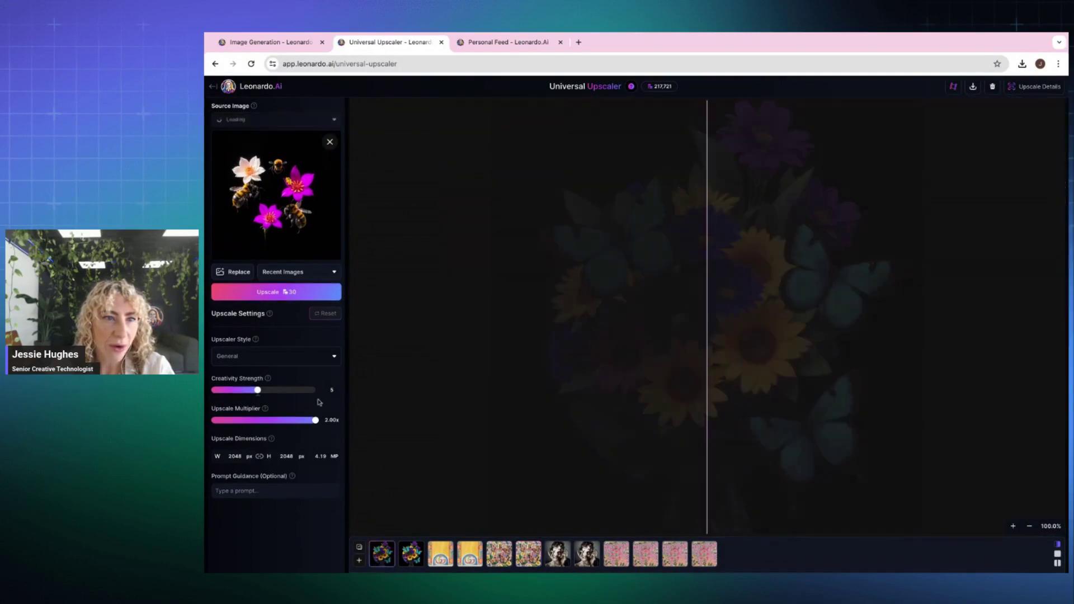
pyautogui.click(308, 273)
pyautogui.click(307, 324)
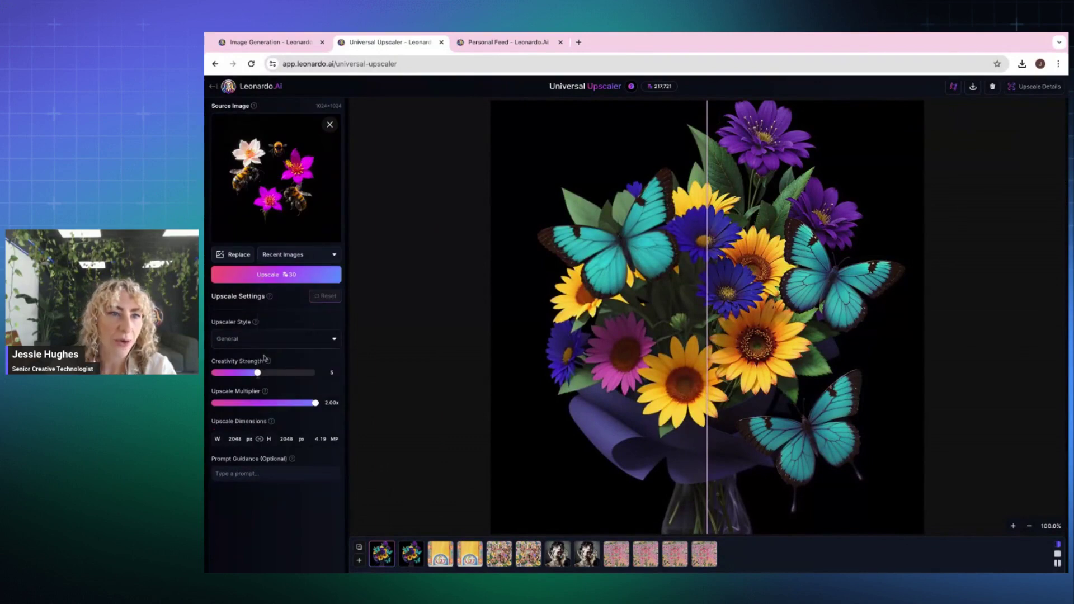
pyautogui.click(280, 340)
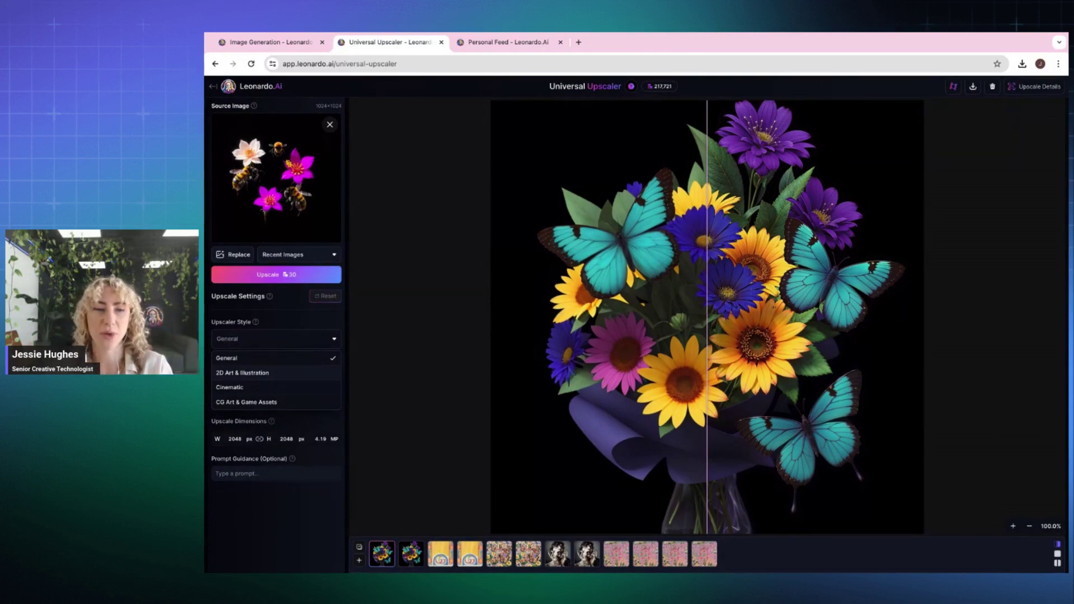
# Step: Upscale the bee-and-flowers picture in Cinematic style with creativity strength 7
pyautogui.click(268, 390)
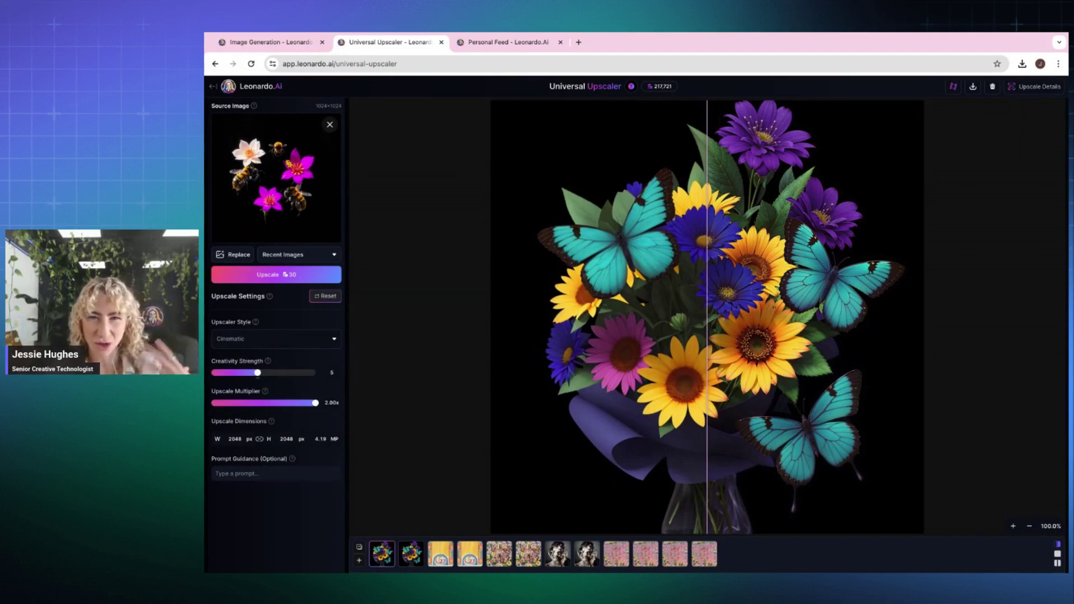
pyautogui.click(285, 376)
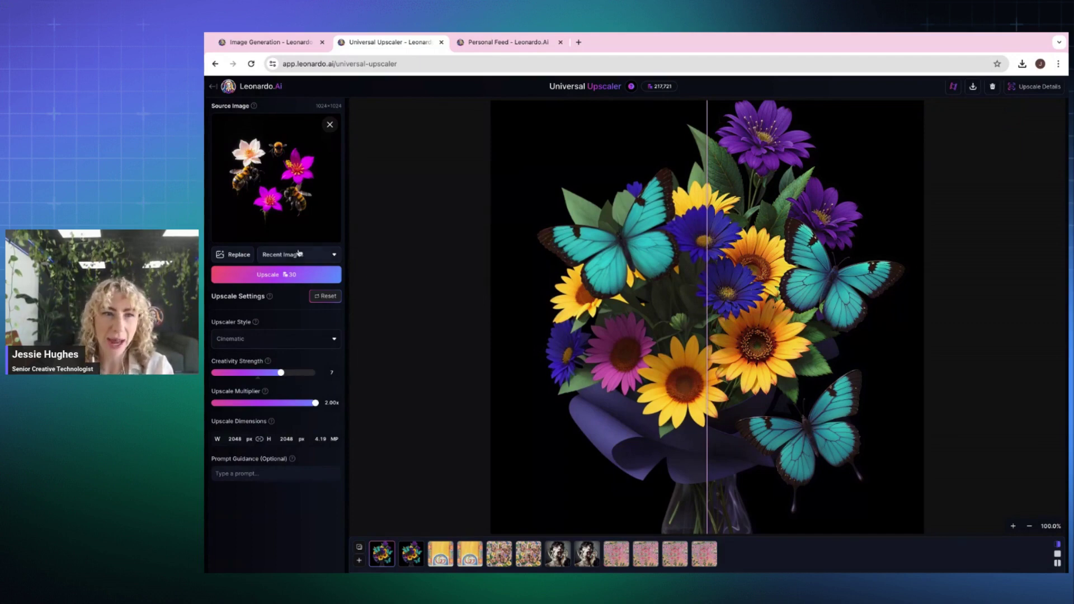
pyautogui.click(283, 276)
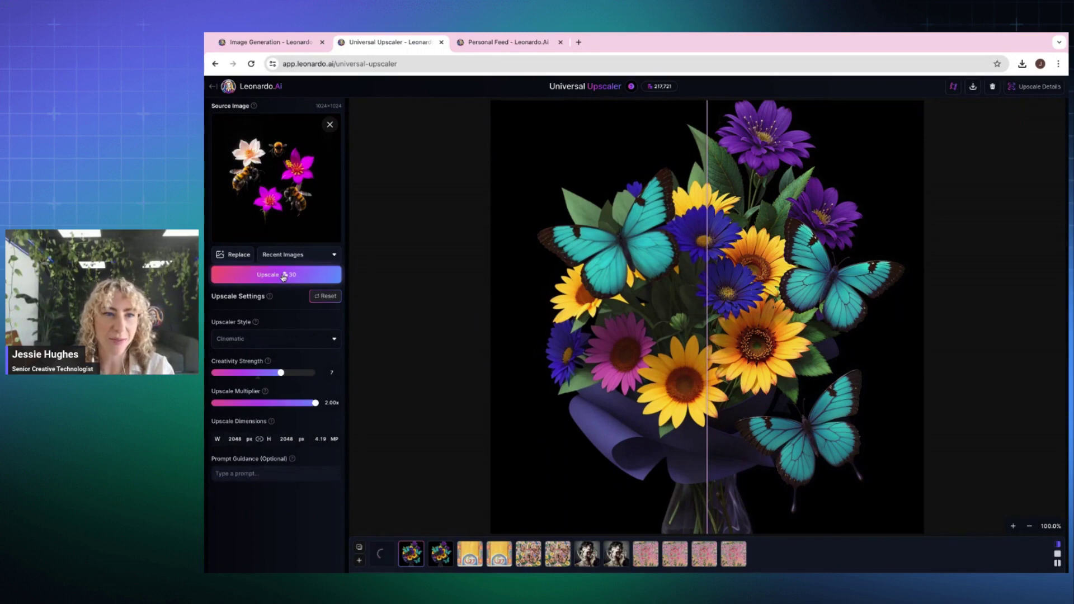
# Step: Start a 2D Art & Illustration upscale at creativity 9, then open the Gucci artwork upscale
pyautogui.click(280, 339)
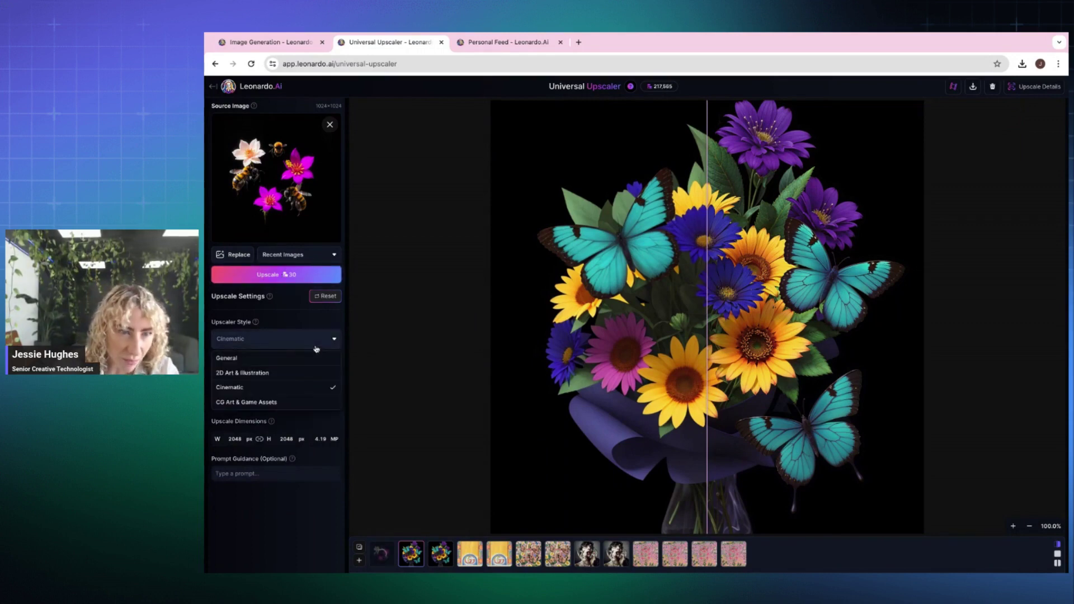
pyautogui.click(297, 373)
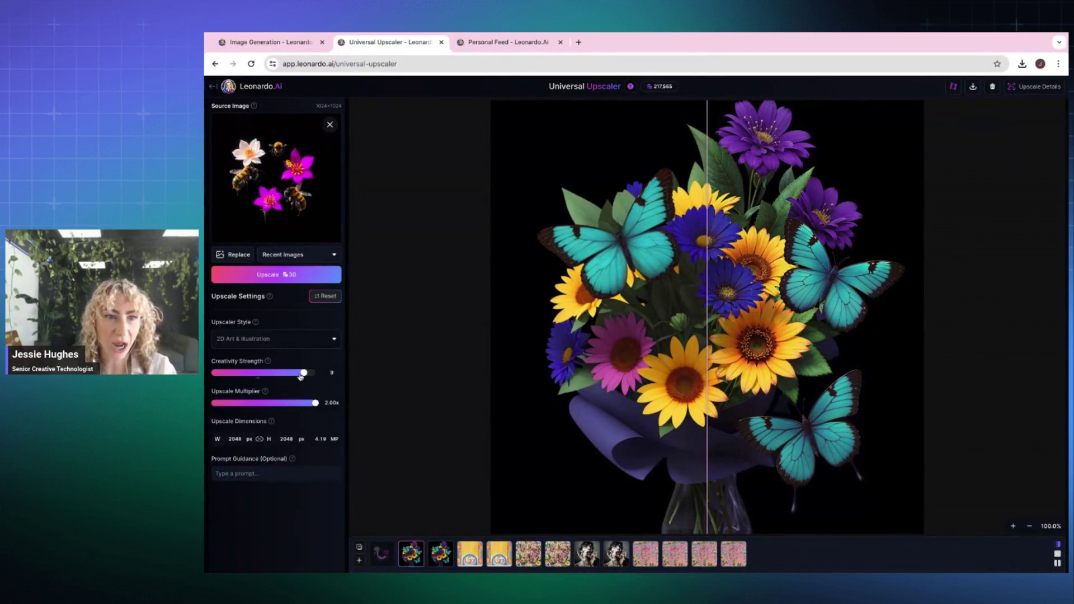
pyautogui.click(279, 282)
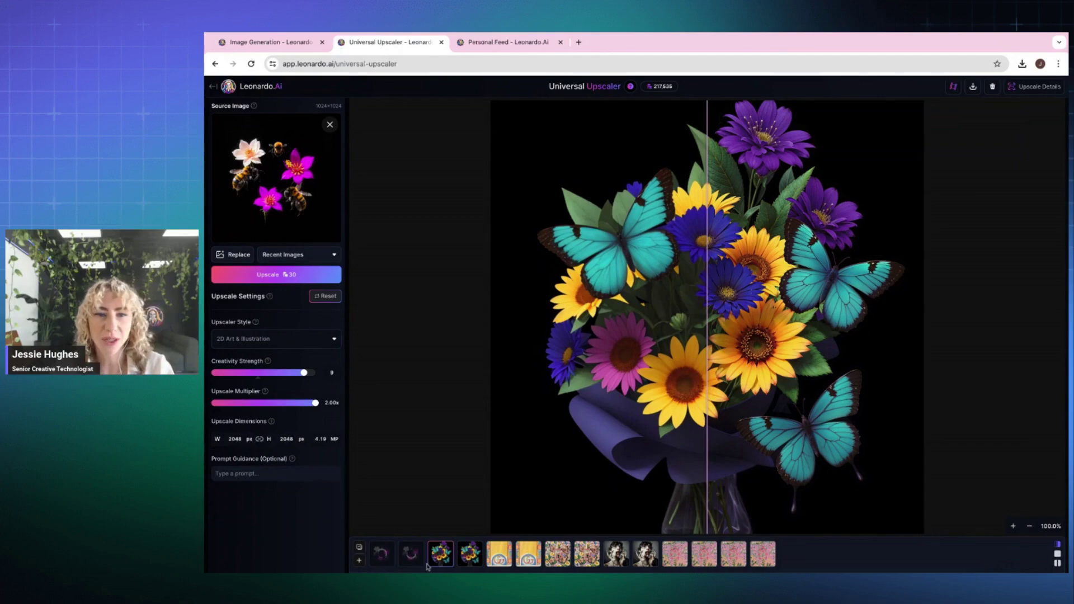
pyautogui.click(524, 559)
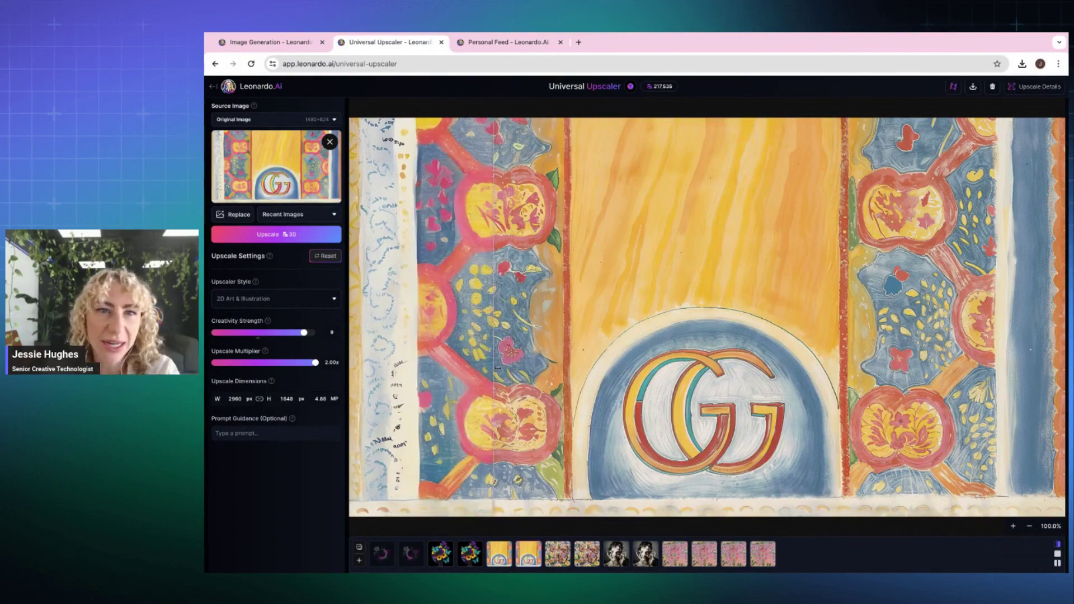
# Step: Zoom into the Gucci artwork to compare before and after, then open the portrait upscale
pyautogui.scroll(10, 553, 361)
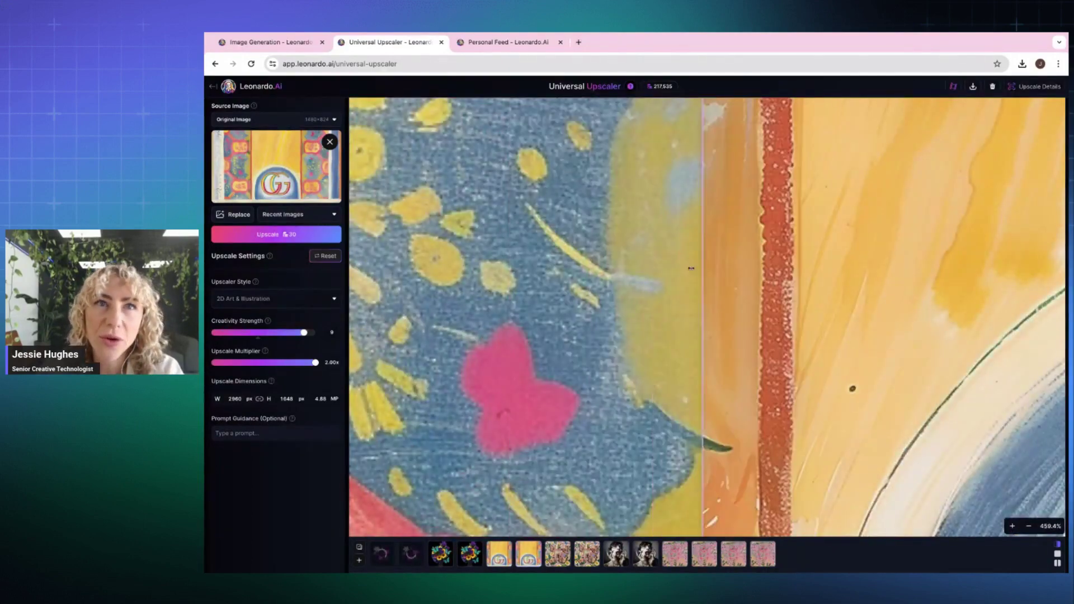
pyautogui.scroll(-10, 499, 310)
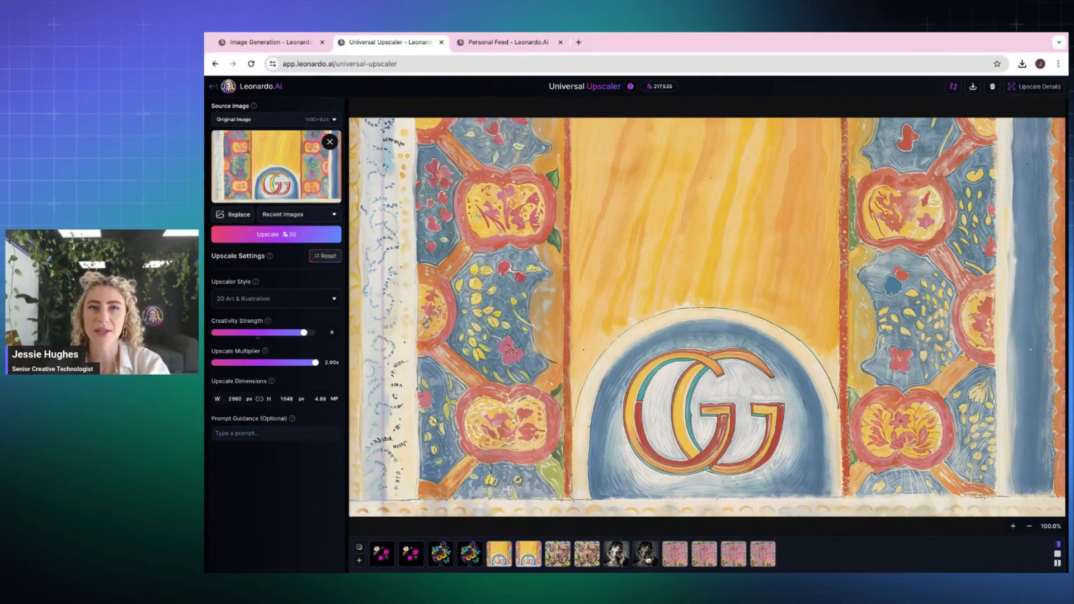
pyautogui.click(646, 555)
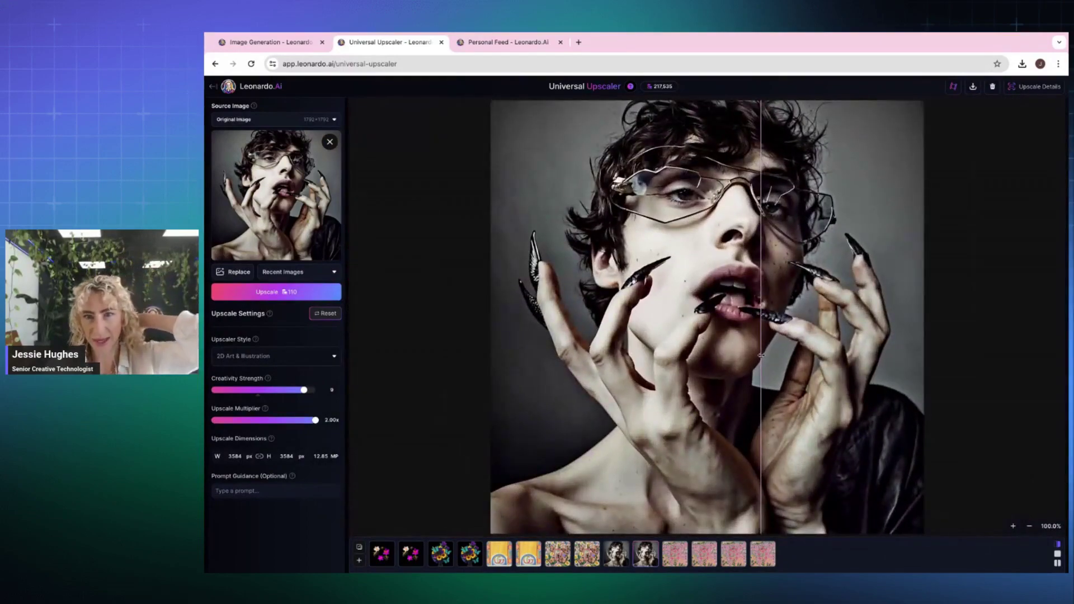
# Step: Zoom to about 672% on the portrait's mouth, then open a finished bee-and-flowers upscale
pyautogui.scroll(10, 727, 335)
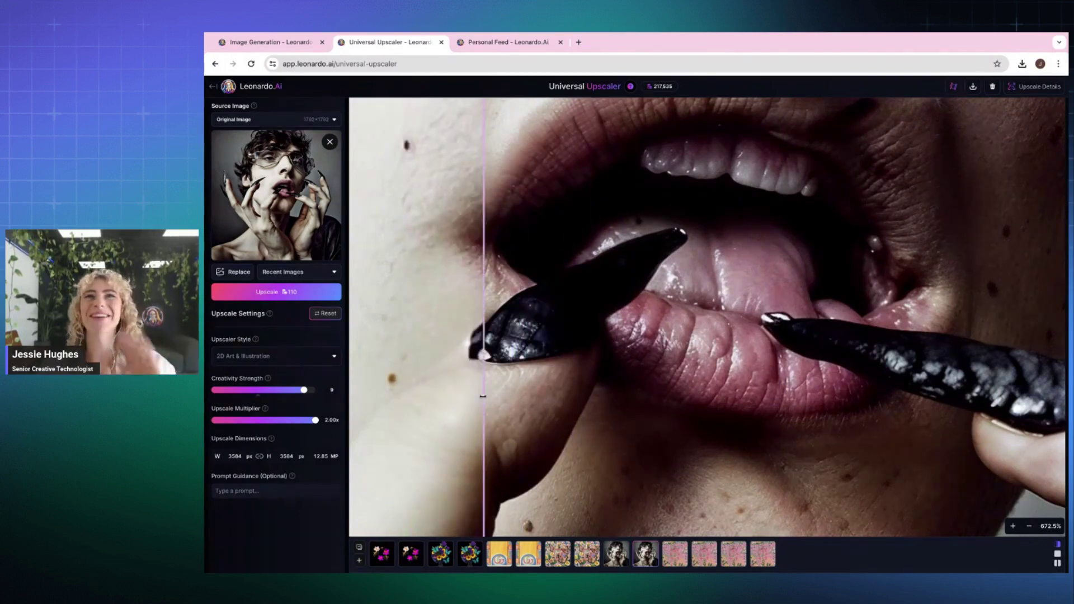
pyautogui.click(410, 558)
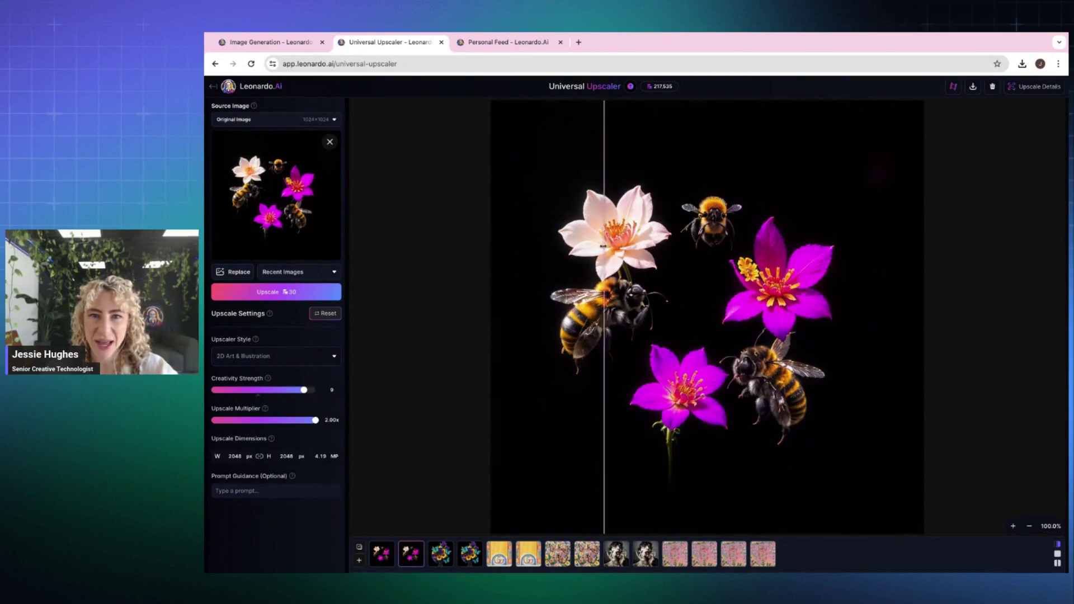
# Step: Alternate between the two bee-and-flowers upscales, zooming into a bee on each
pyautogui.press('Left')
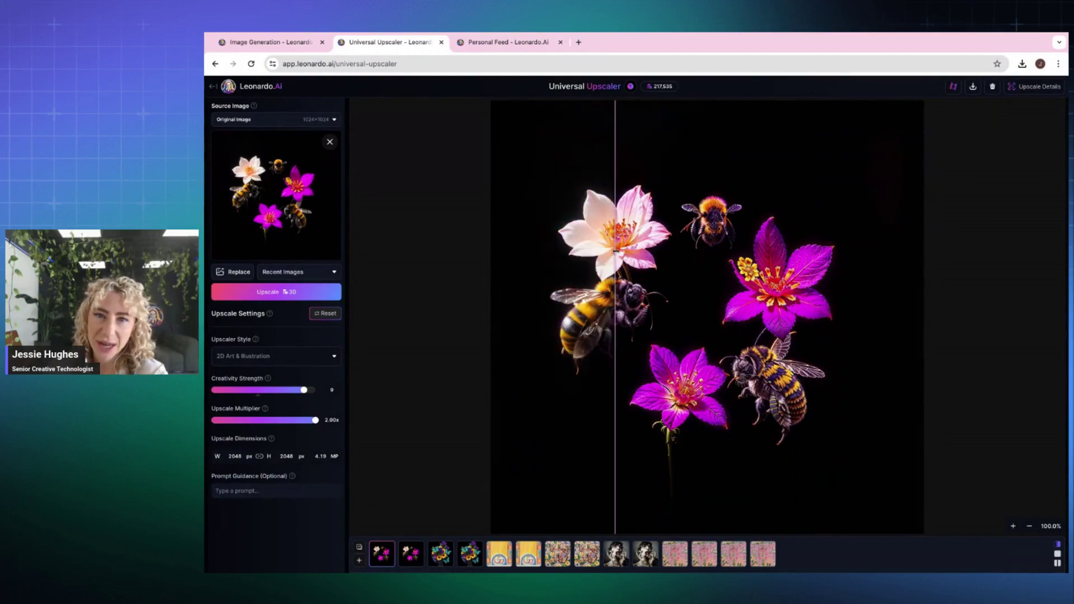
pyautogui.scroll(5, 615, 251)
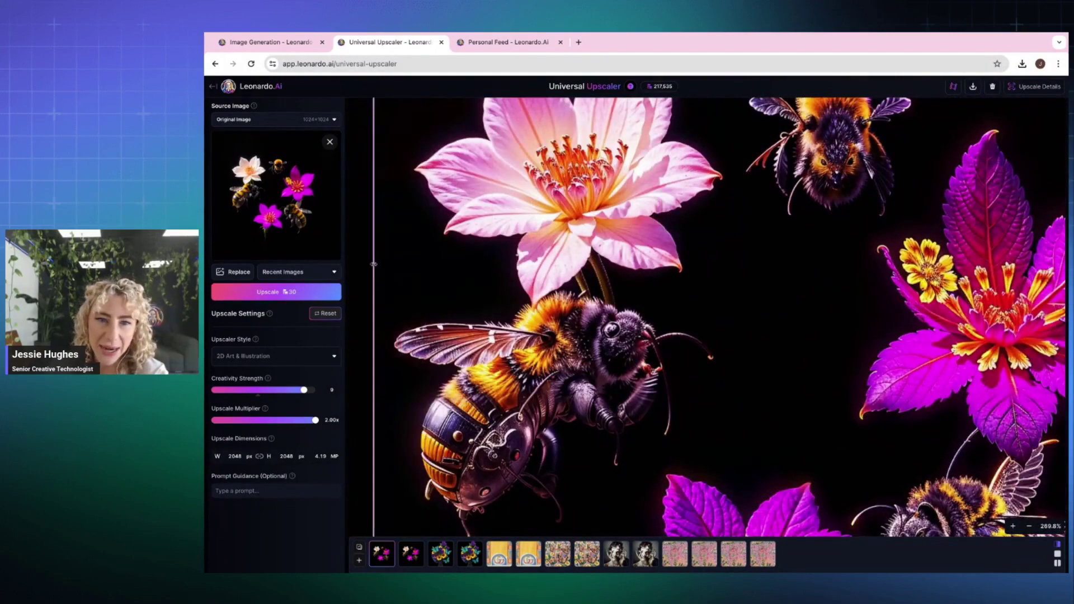
pyautogui.scroll(-5, 436, 295)
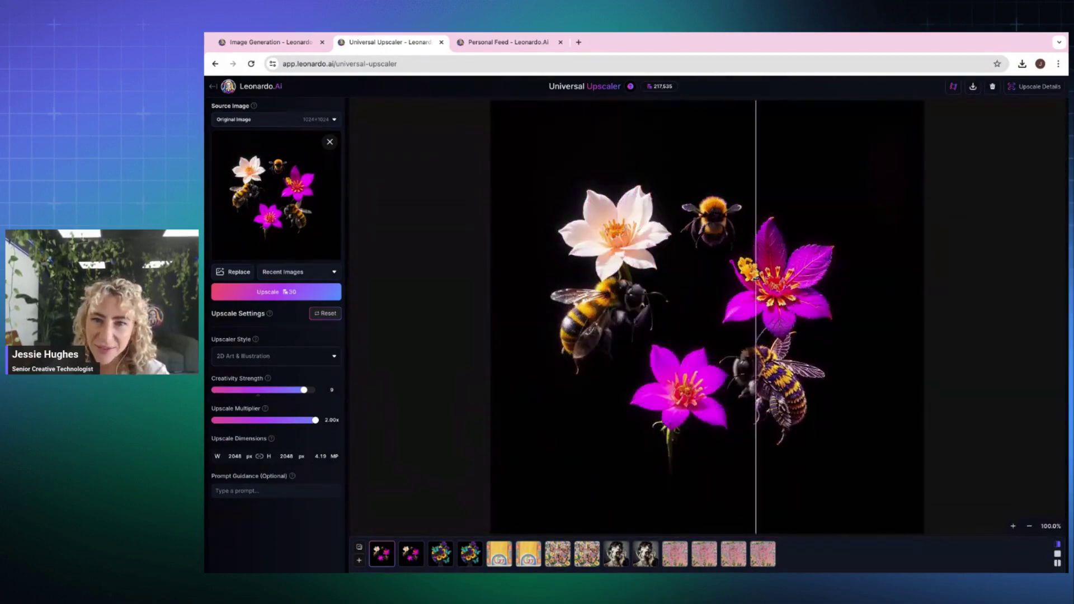
pyautogui.click(403, 554)
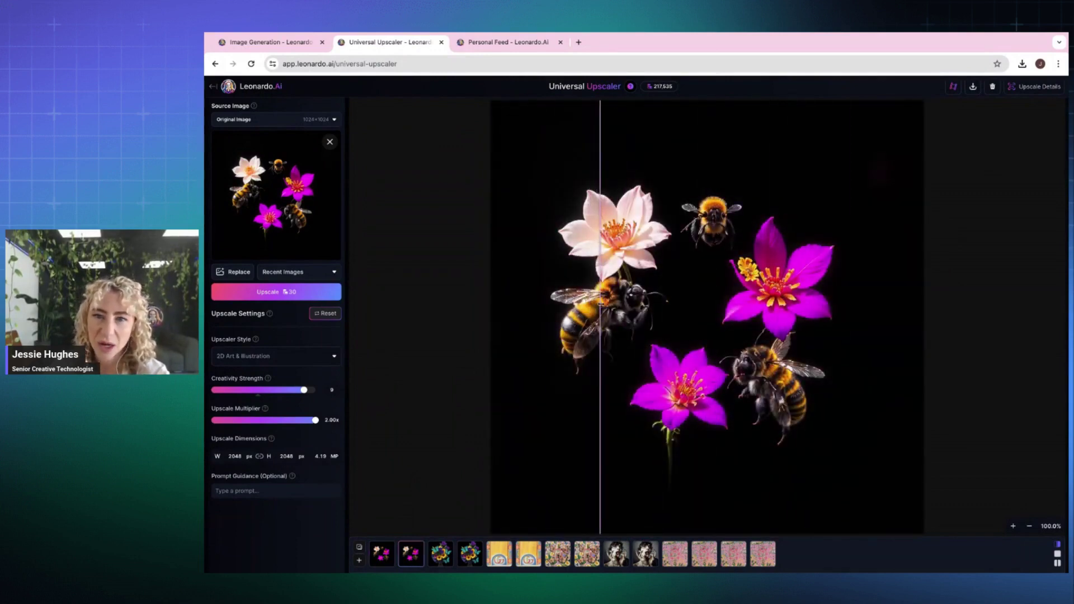
pyautogui.scroll(5, 600, 302)
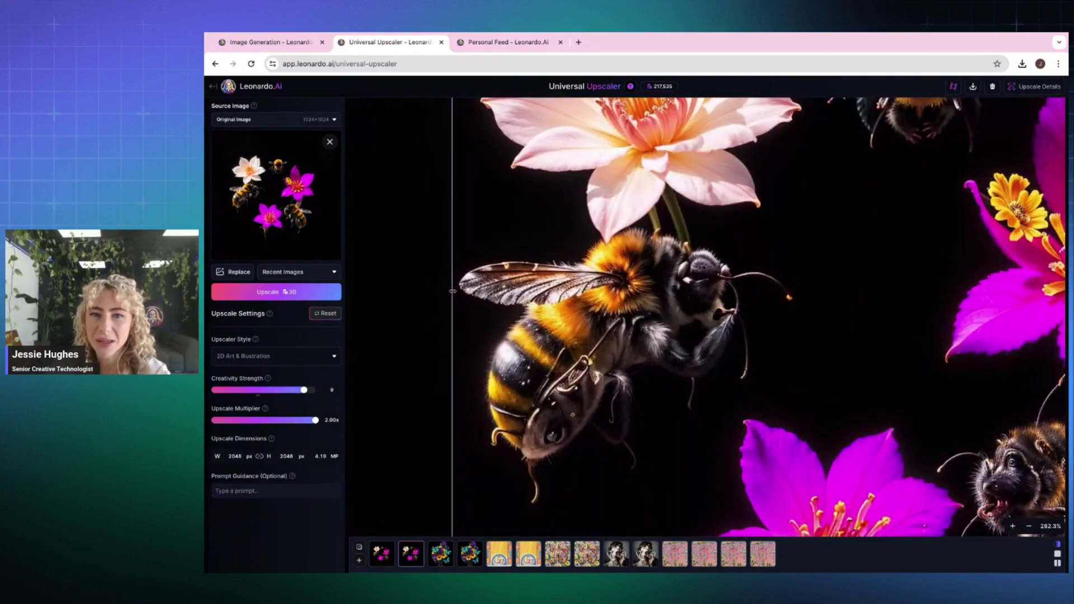